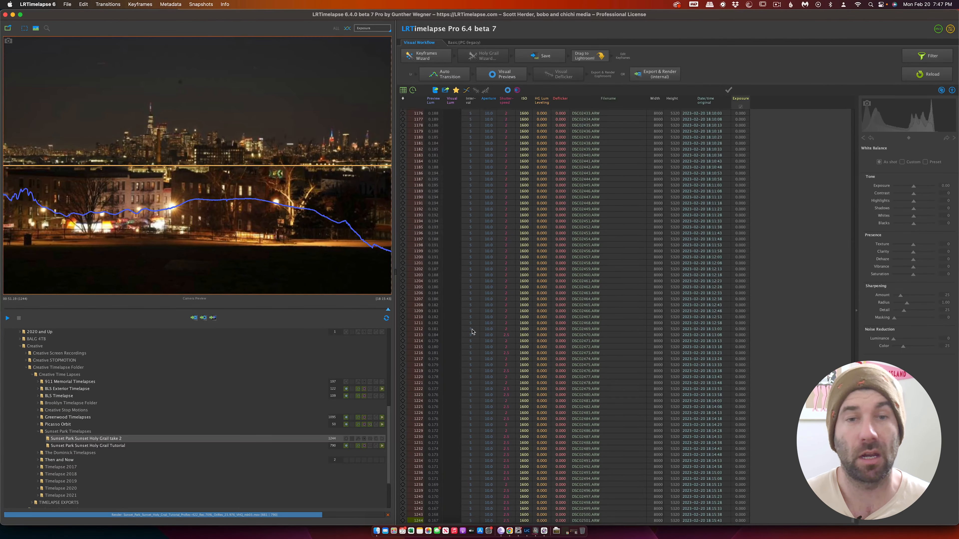
pyautogui.moveTo(472, 331); pyautogui.dragTo(764, 318)
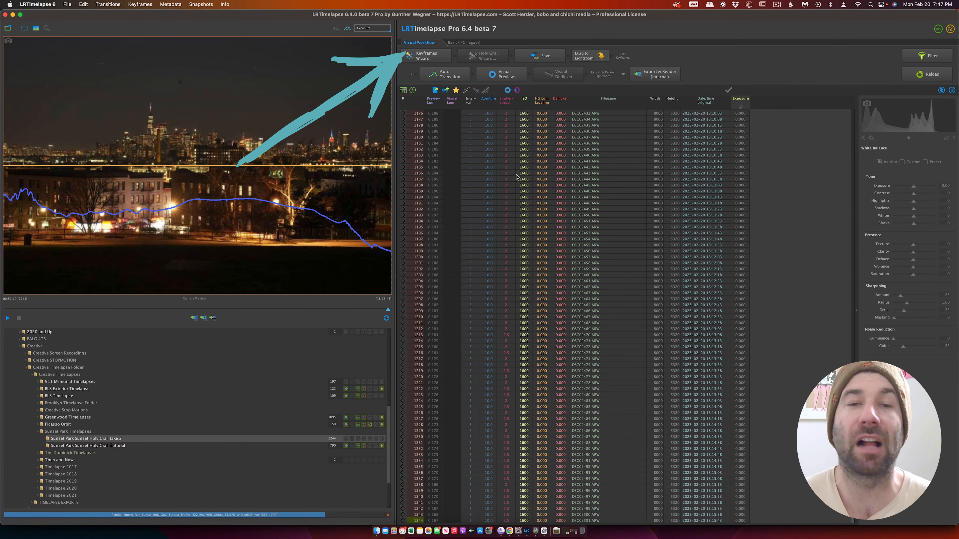
# Create five keyframes for the sequence with the Keyframes Wizard and save the metadata.
pyautogui.click(426, 56)
pyautogui.moveTo(540, 81)
pyautogui.mouseDown()
pyautogui.moveTo(561, 80)
pyautogui.moveTo(549, 84)
pyautogui.mouseUp()
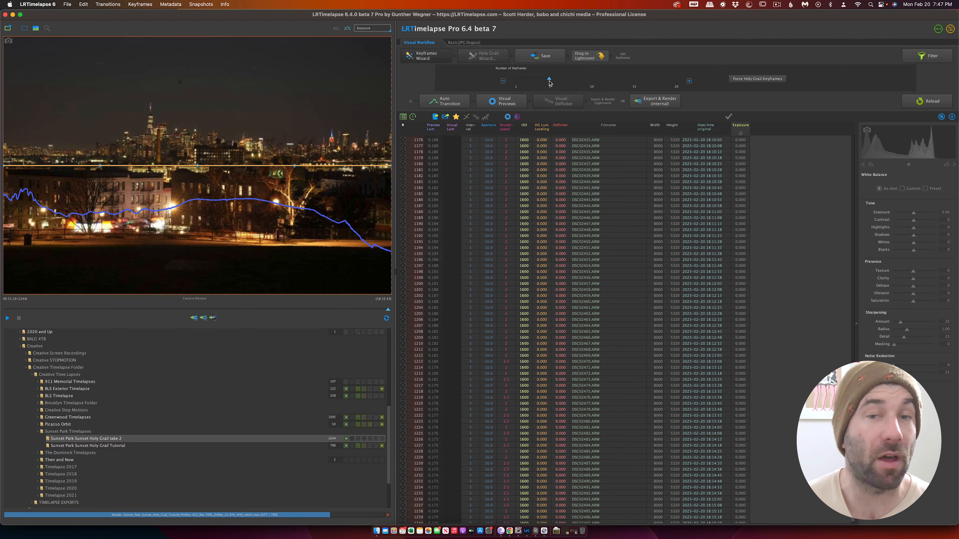
pyautogui.click(543, 60)
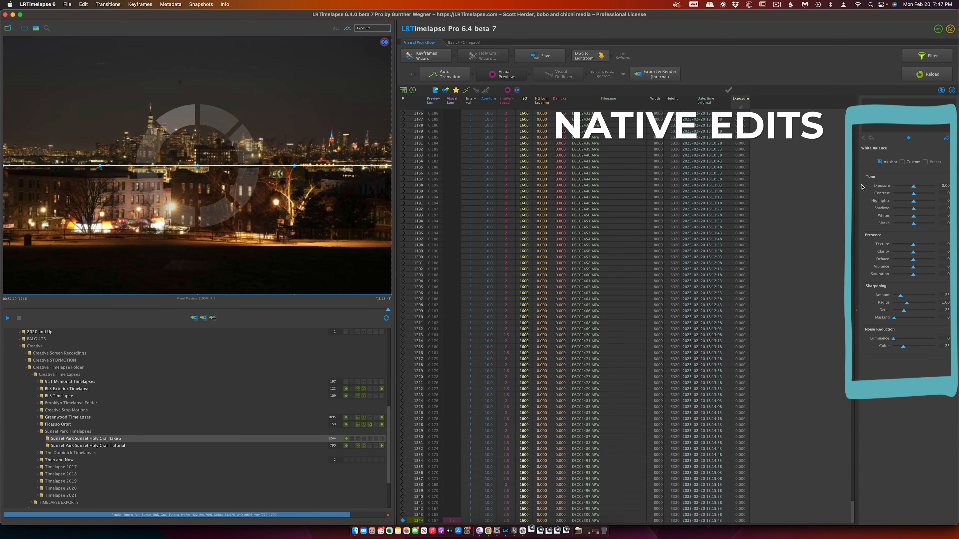
# Try native edits on the last keyframe by raising its Exposure to about 1.31 and increasing its Shadows.
pyautogui.moveTo(913, 186); pyautogui.dragTo(918, 187)
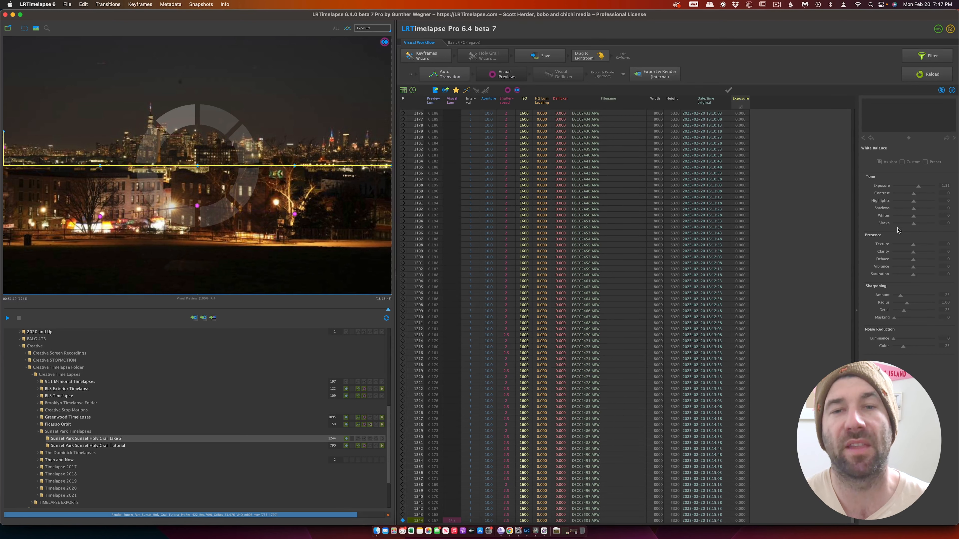
pyautogui.moveTo(913, 208); pyautogui.dragTo(921, 209)
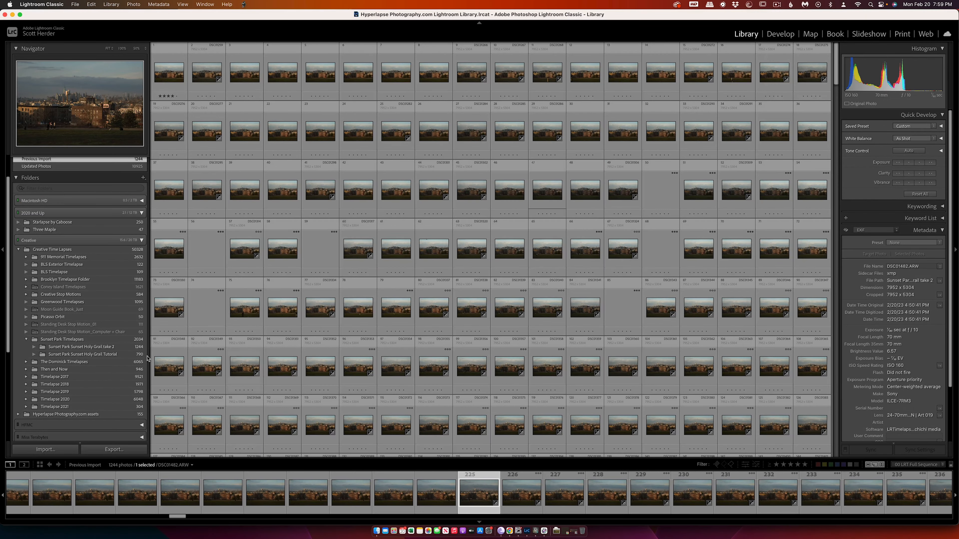
# Switch to Lightroom Classic and filter the Sunset Park Sunset Holy Grail take 2 folder with the 01 LRT Keyframes preset.
pyautogui.click(132, 347)
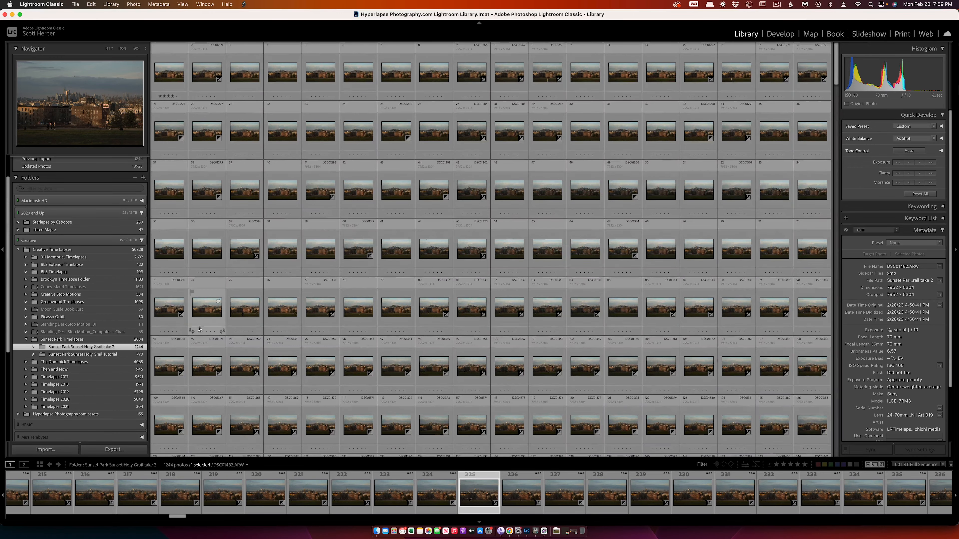
pyautogui.click(177, 98)
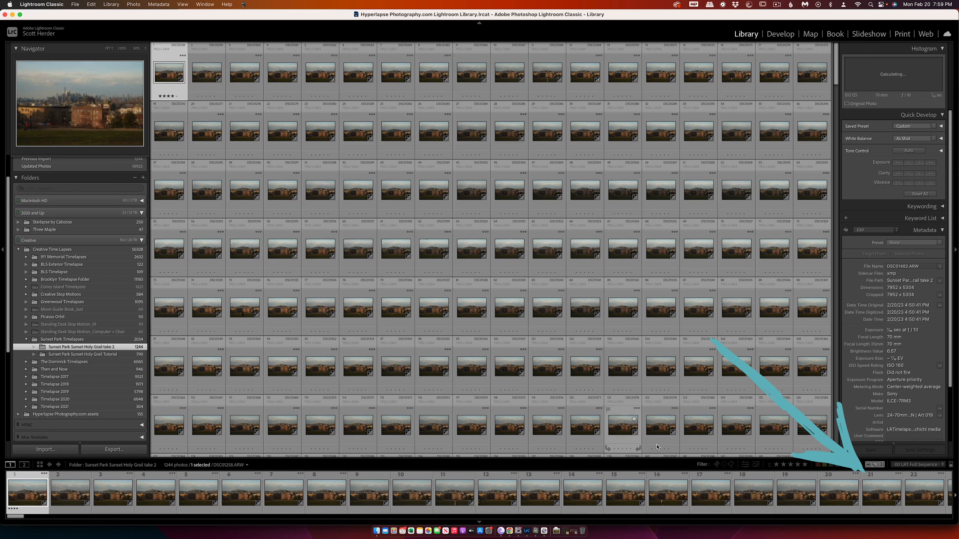
pyautogui.click(905, 464)
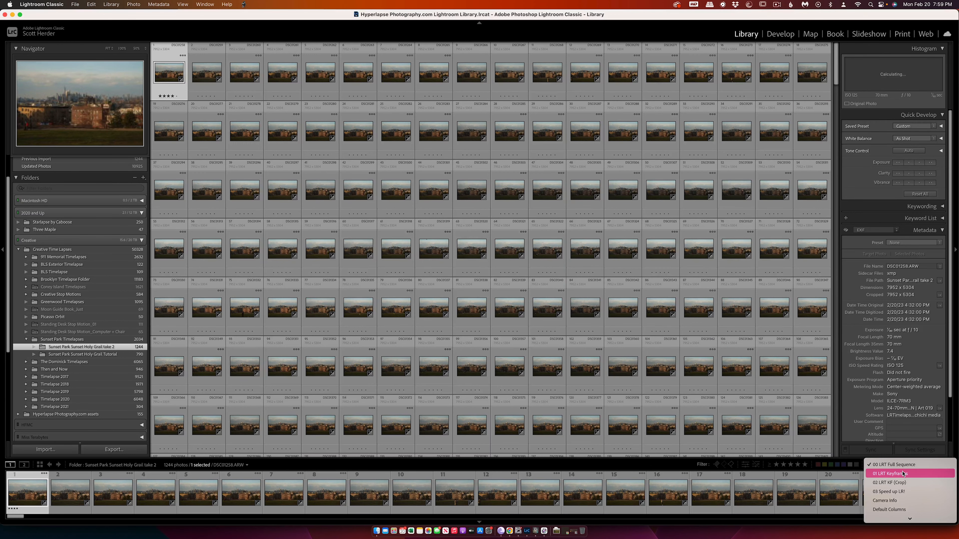
pyautogui.click(903, 474)
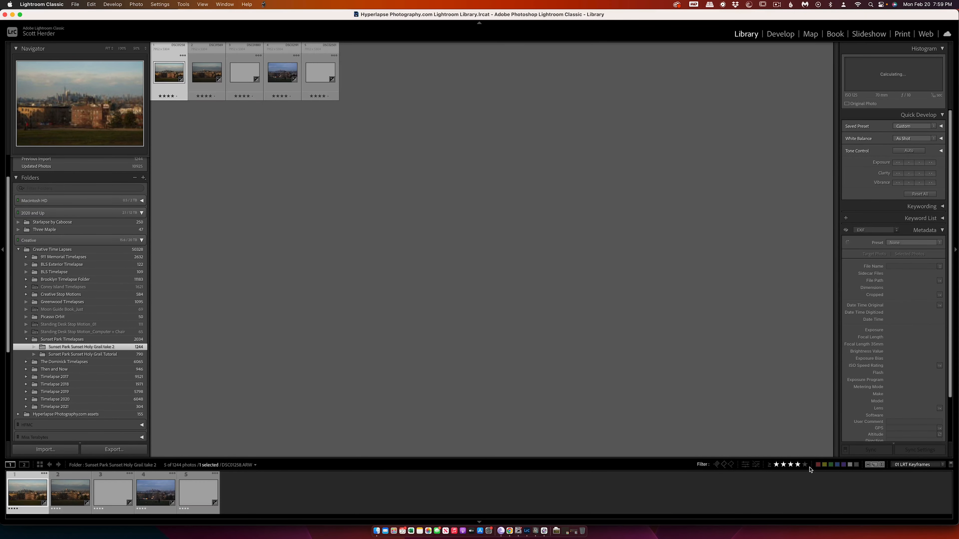
# Edit the first keyframe in the Develop module with Exposure +0.57, Highlights -54, Shadows +58, Blacks +24 and an adjusted tone curve.
pyautogui.press('d')
pyautogui.click(412, 168)
pyautogui.scroll(-4, 916, 217)
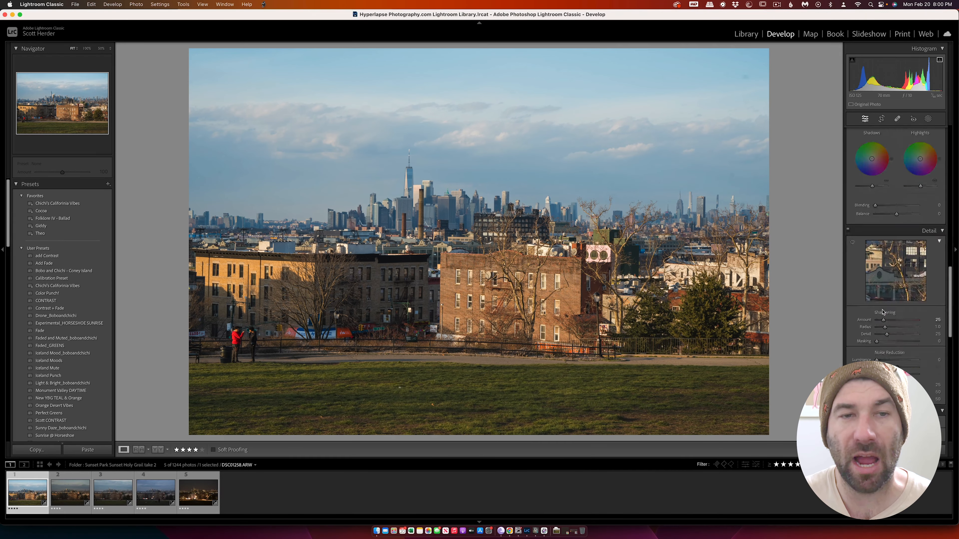
pyautogui.scroll(-5, 869, 303)
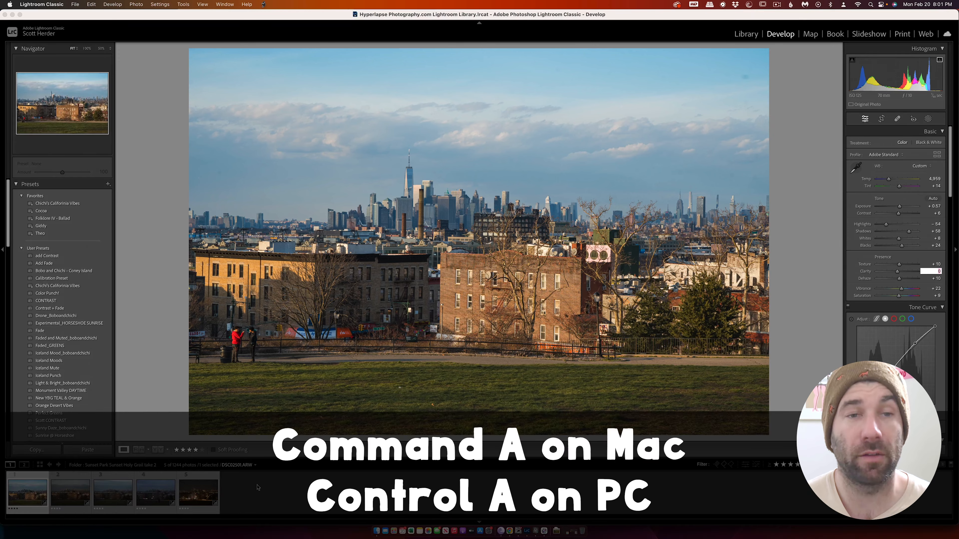
# Select all five keyframes and copy the first keyframe's edits to the others with the LRTimelapse Sync Keyframes script.
pyautogui.click(258, 488)
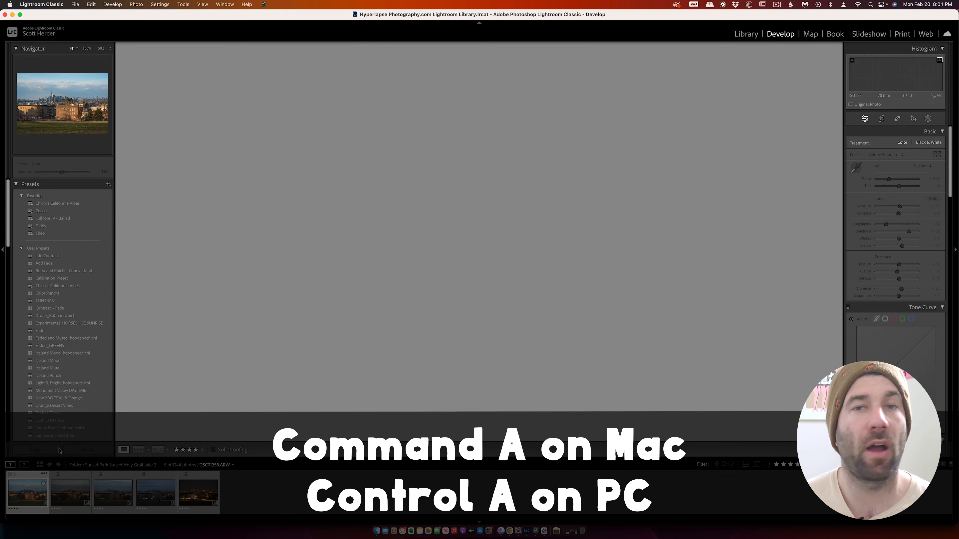
pyautogui.press('super+a')
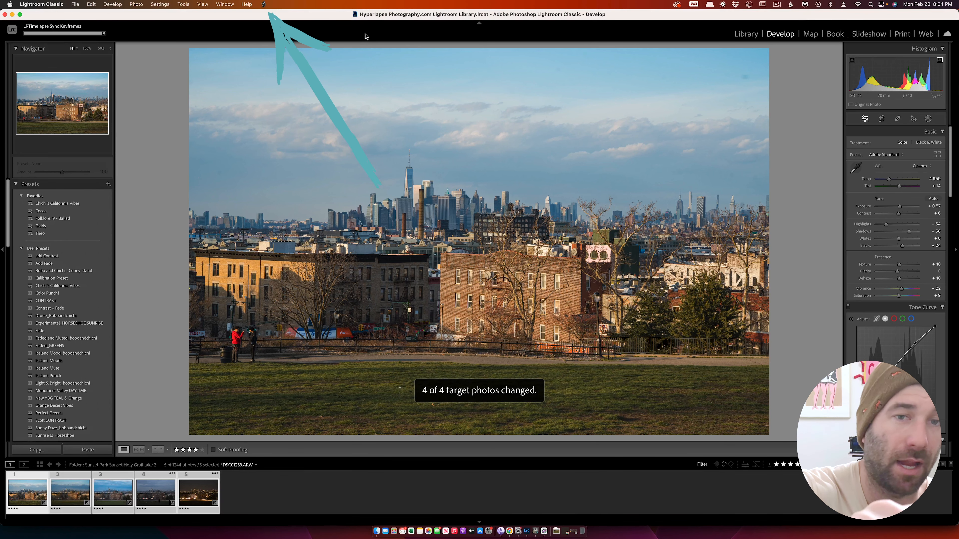
pyautogui.click(263, 4)
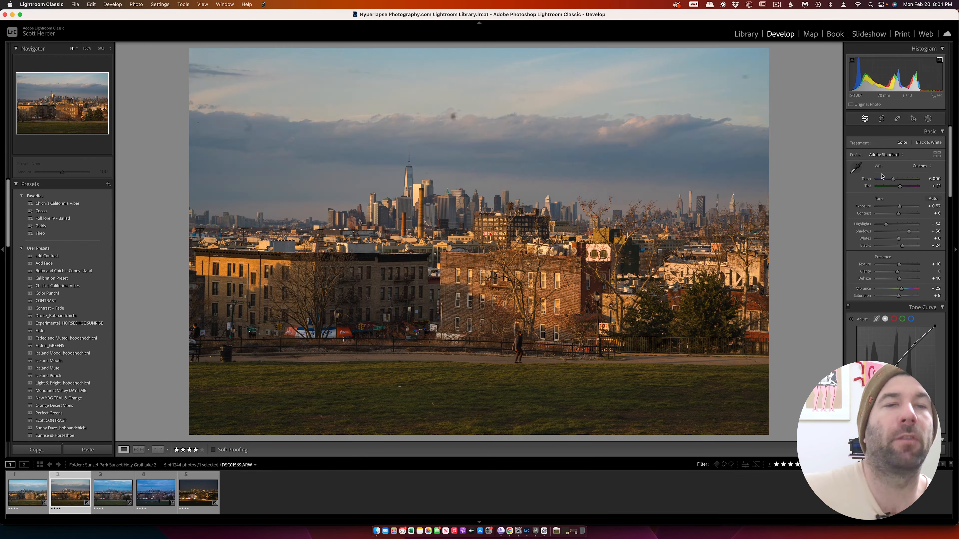
# Neutralise the second keyframe's white balance from the park path and sync the keyframes with the LRTimelapse script.
pyautogui.press('w')
pyautogui.click(330, 356)
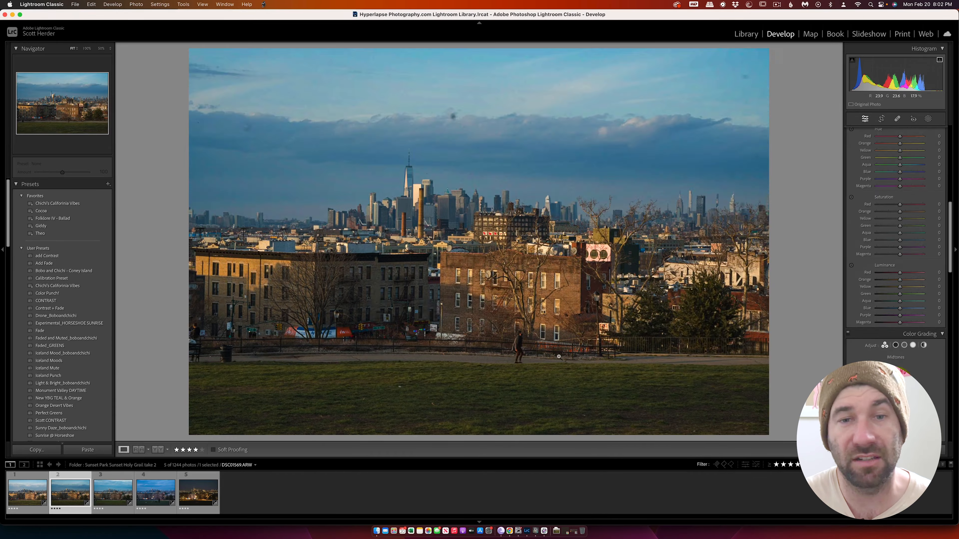
pyautogui.keyDown('shift'); pyautogui.click(198, 493); pyautogui.keyUp('shift')
pyautogui.click(263, 5)
pyautogui.click(302, 31)
pyautogui.scroll(15, 895, 227)
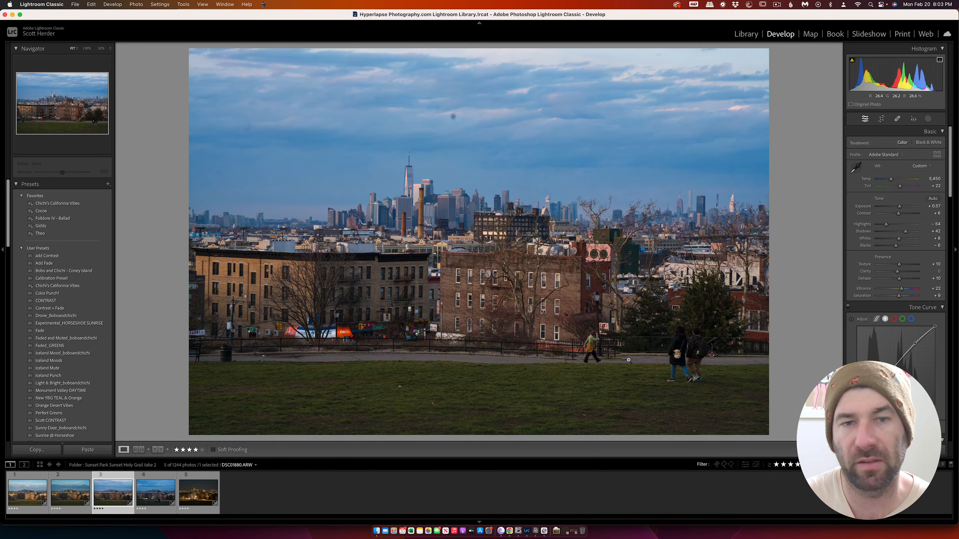
# Sample a neutral white balance for the fourth keyframe with the White Balance Selector.
pyautogui.click(156, 493)
pyautogui.press('w')
pyautogui.click(408, 190)
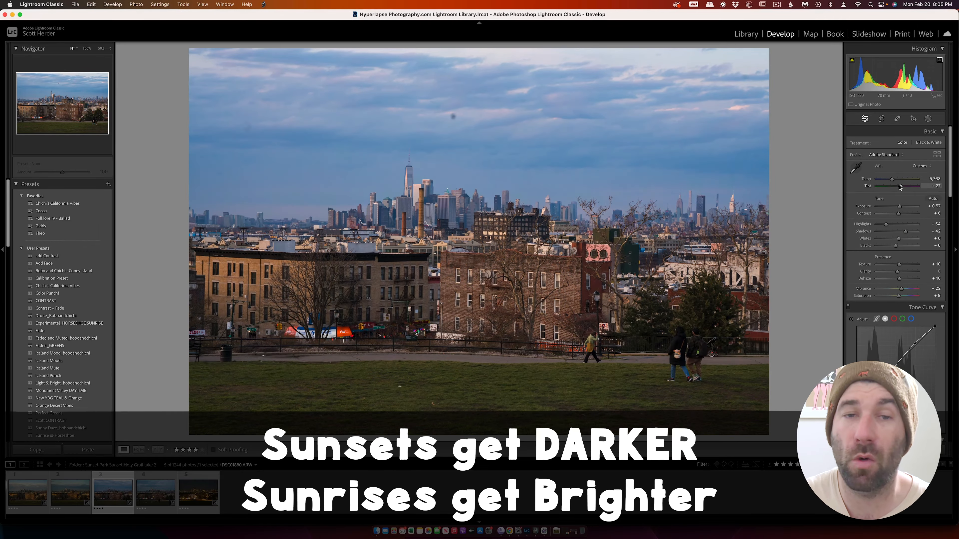
pyautogui.click(156, 492)
pyautogui.press('w')
# Sample the fifth keyframe's white balance from the path and set Highlights -69, Shadows +58, Whites +3 and Blacks +42.
pyautogui.click(198, 493)
pyautogui.press('w')
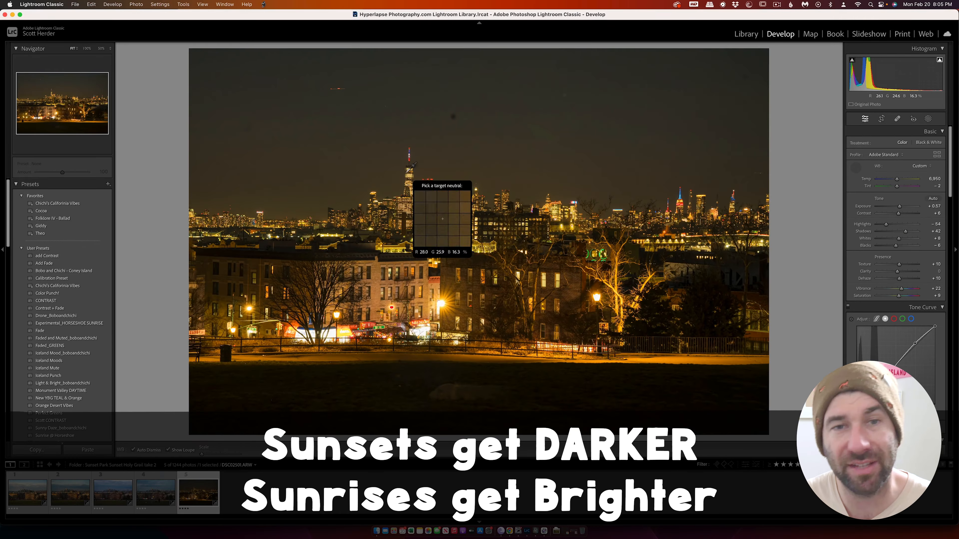
pyautogui.click(486, 365)
pyautogui.moveTo(898, 239); pyautogui.dragTo(898, 240)
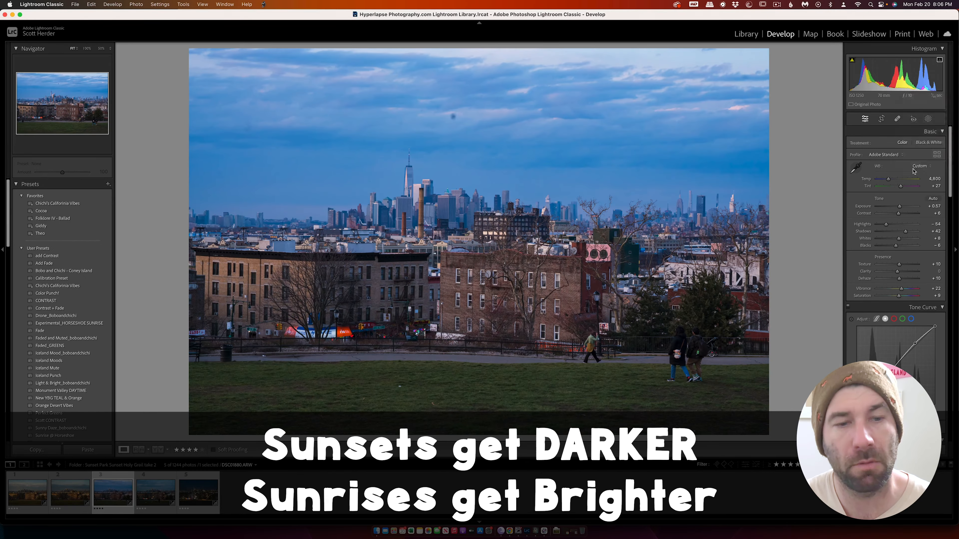
# Set the white balance of the keyframes to Auto, starting with the first one.
pyautogui.click(921, 166)
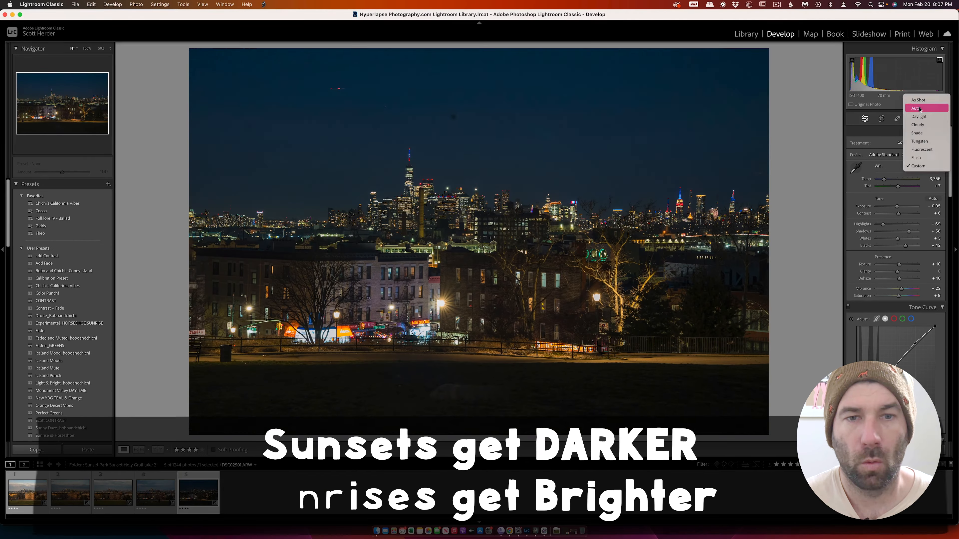
pyautogui.click(920, 109)
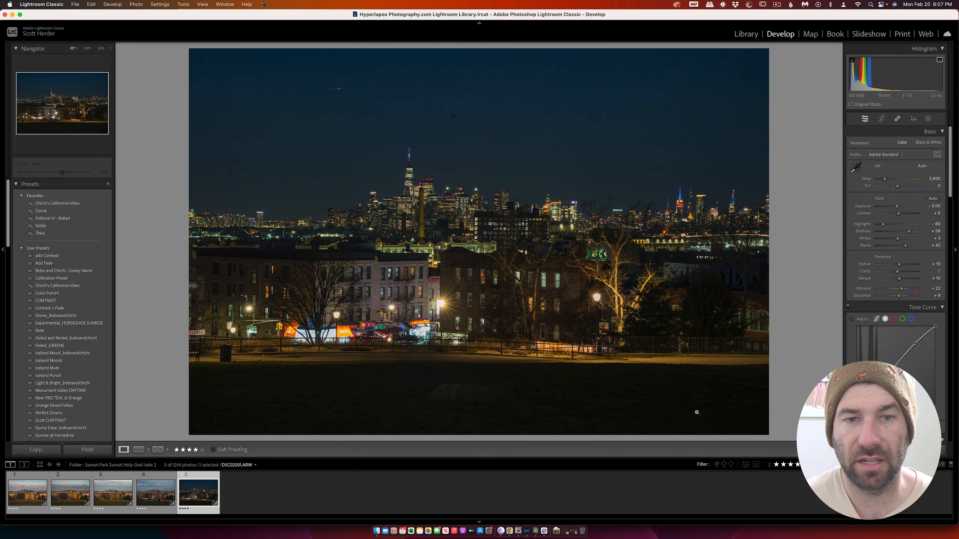
# Go through the five keyframes in order to check how light and colour progress between them.
pyautogui.click(23, 503)
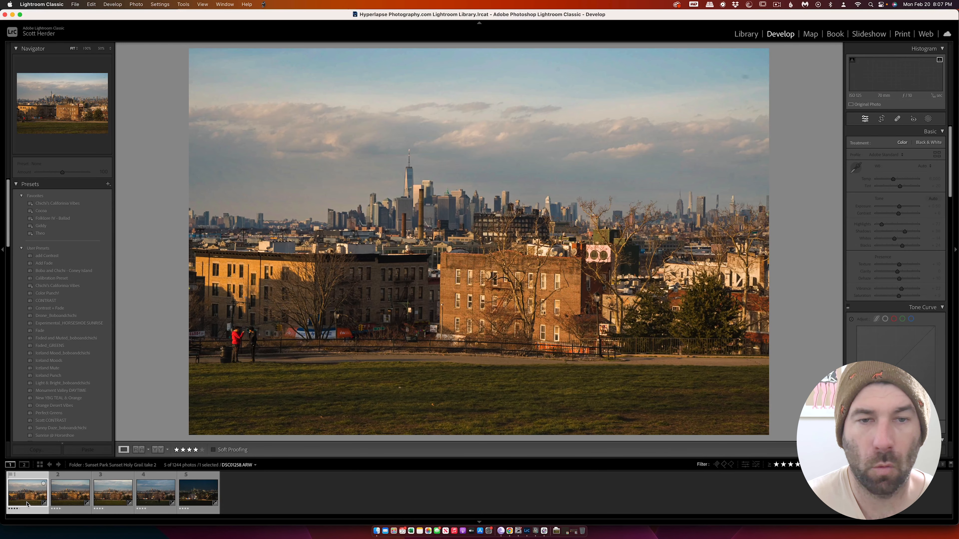
pyautogui.press('Right')
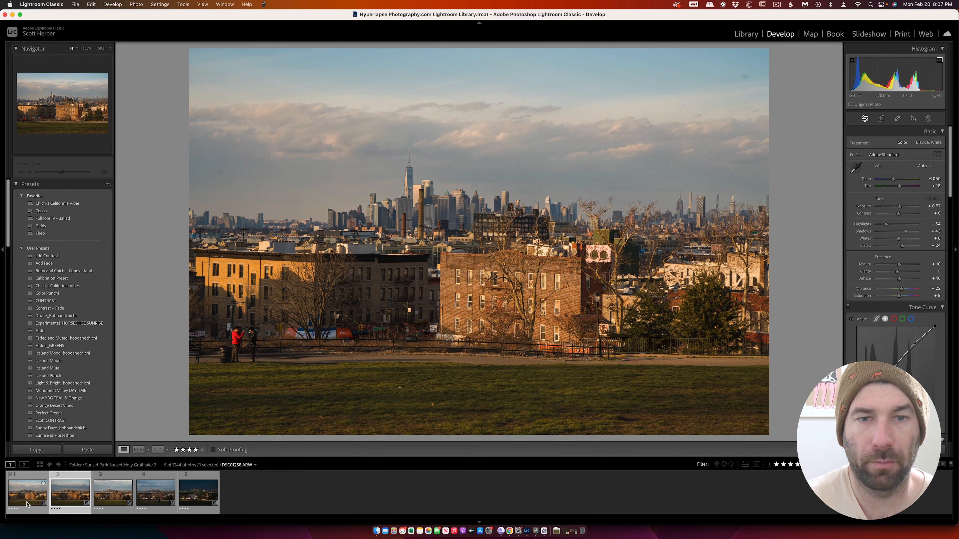
pyautogui.press('Left')
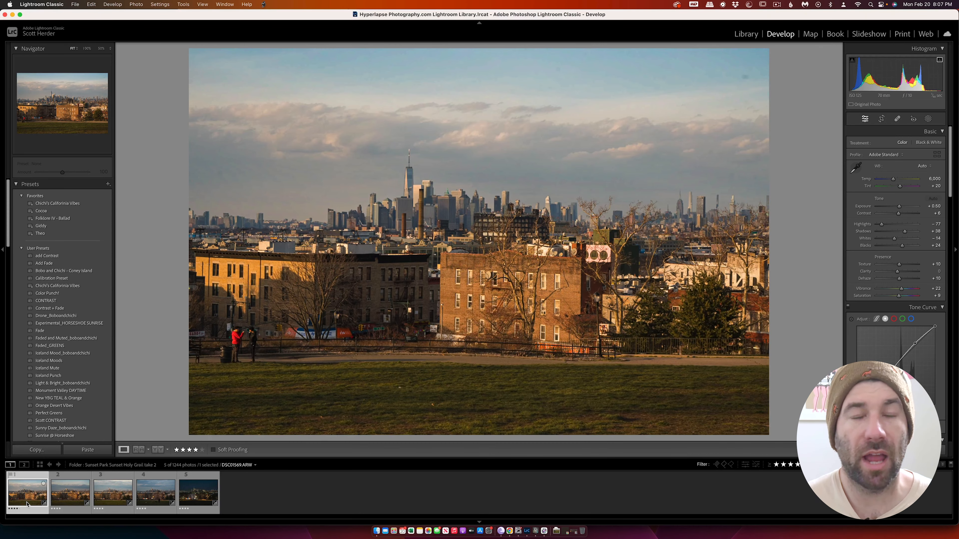
pyautogui.press('Right')
pyautogui.press('Right')
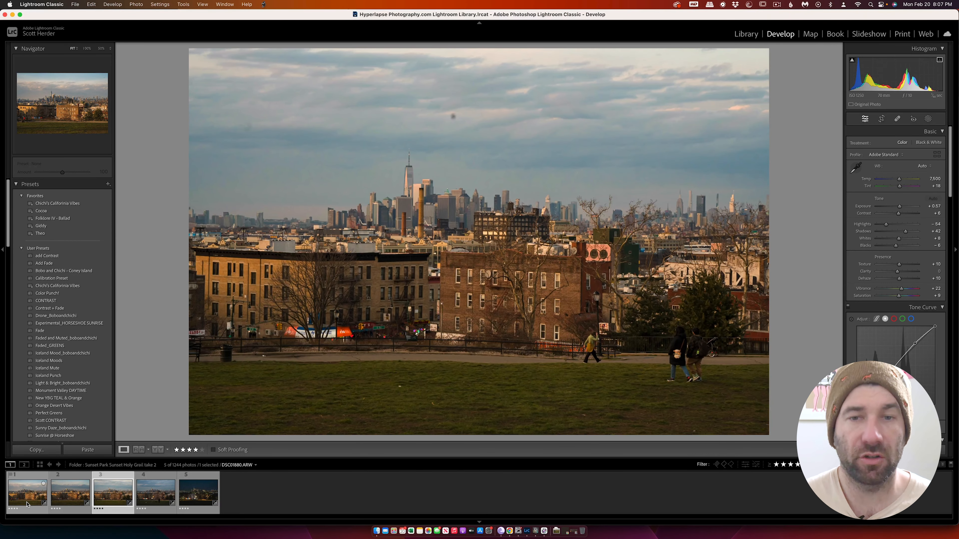
pyautogui.press('Right')
pyautogui.press('Right')
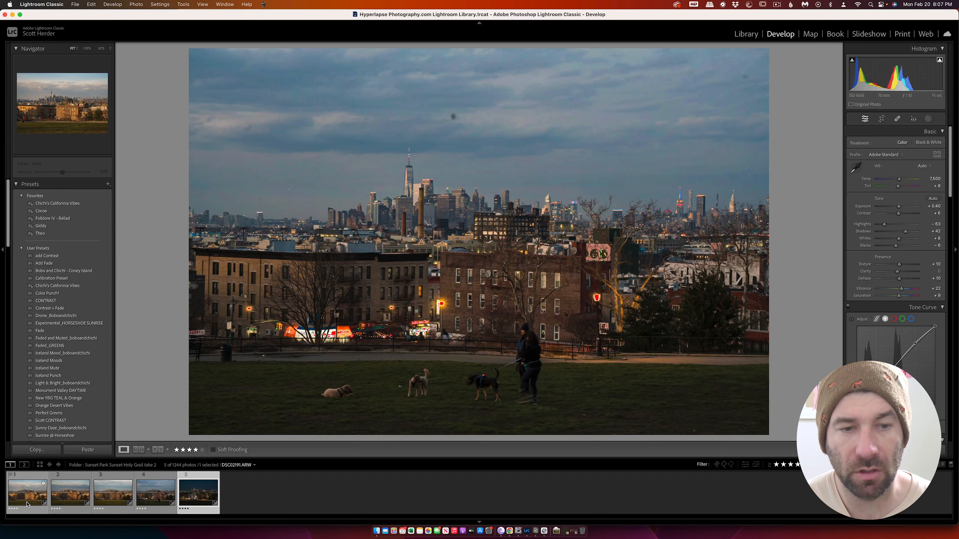
# Return to the Library grid, select all five keyframes and save their metadata to the files.
pyautogui.press('g')
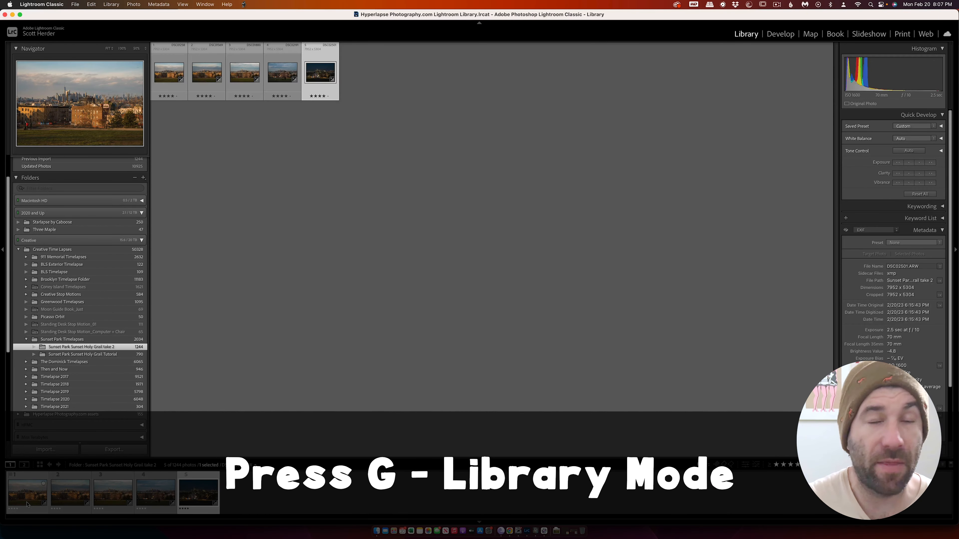
pyautogui.press('super+a')
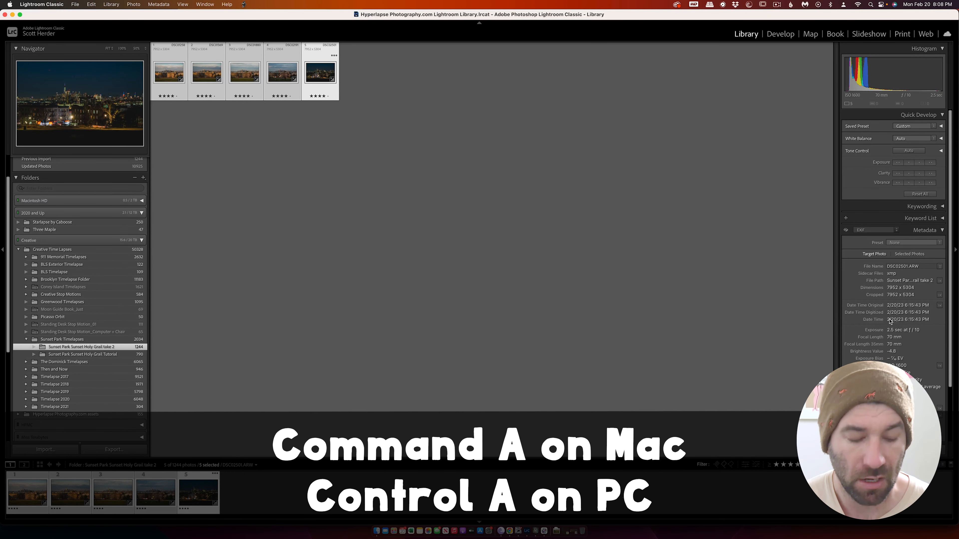
pyautogui.press('super+s')
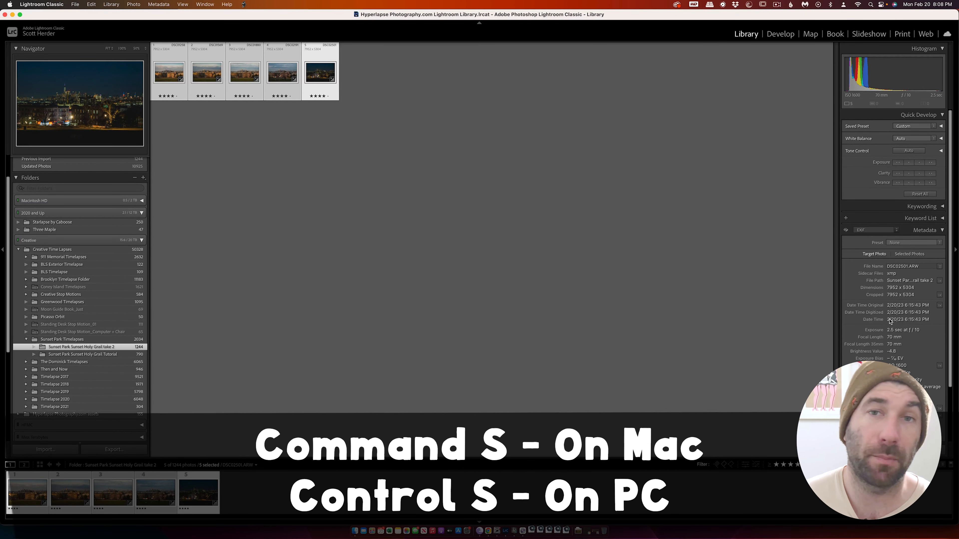
pyautogui.press('super+s')
# Switch to LRTimelapse, apply Auto Transition across the edited keyframes and generate the Visual Previews.
pyautogui.press('super+Tab')
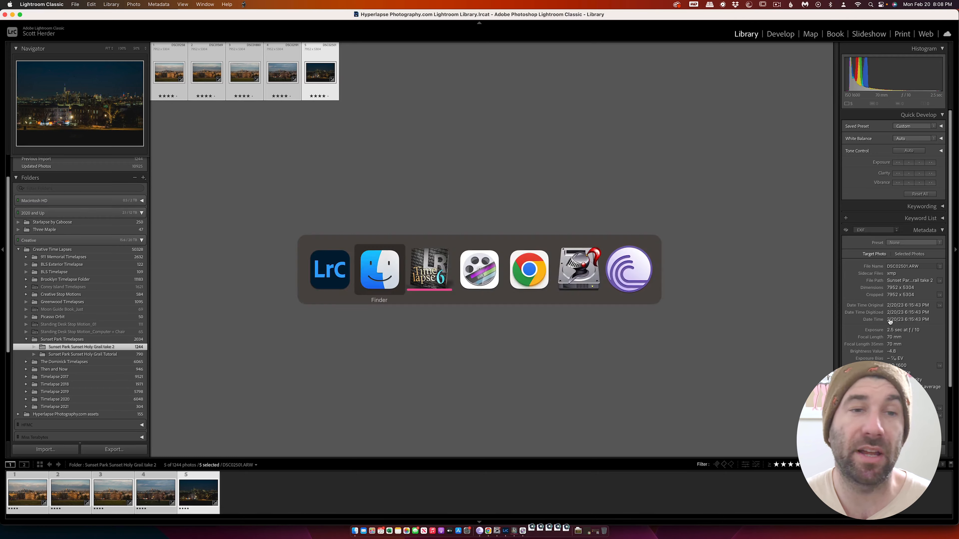
pyautogui.press('super+Tab')
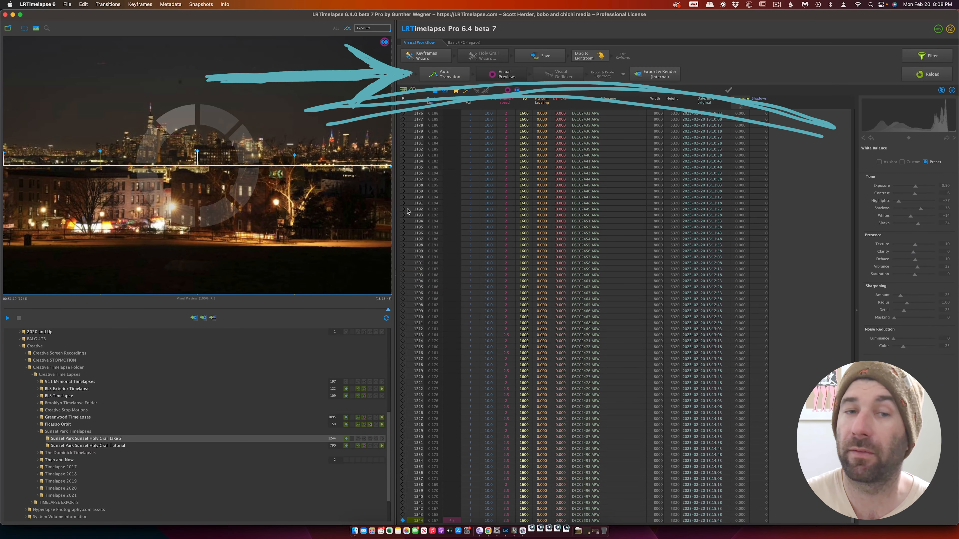
pyautogui.click(448, 78)
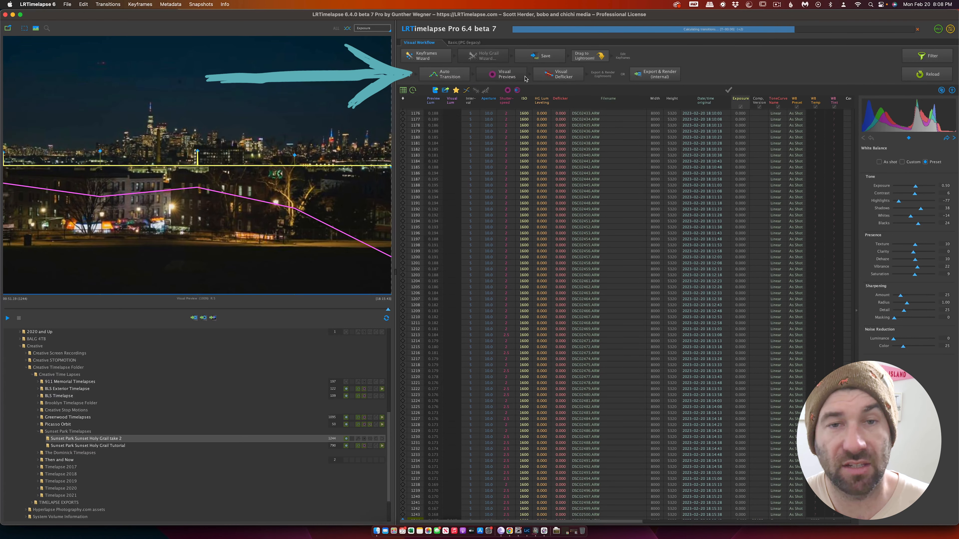
pyautogui.click(523, 77)
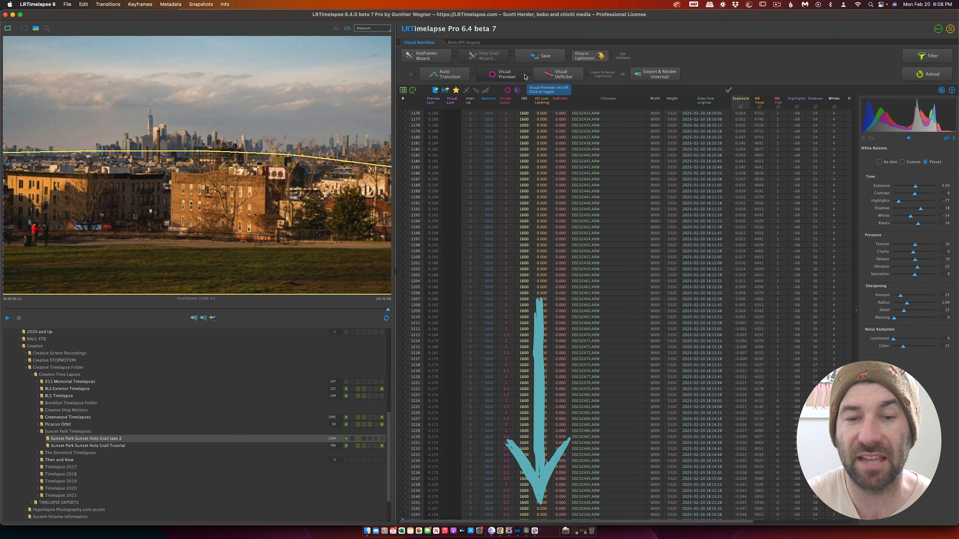
pyautogui.click(777, 4)
pyautogui.click(792, 33)
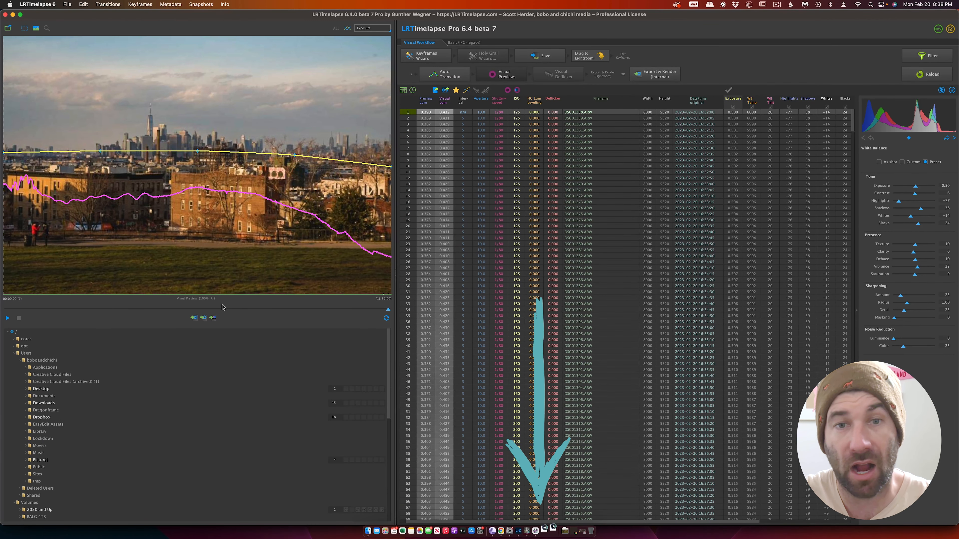
# Play the timelapse preview from the first frame to check the edited sequence.
pyautogui.click(7, 318)
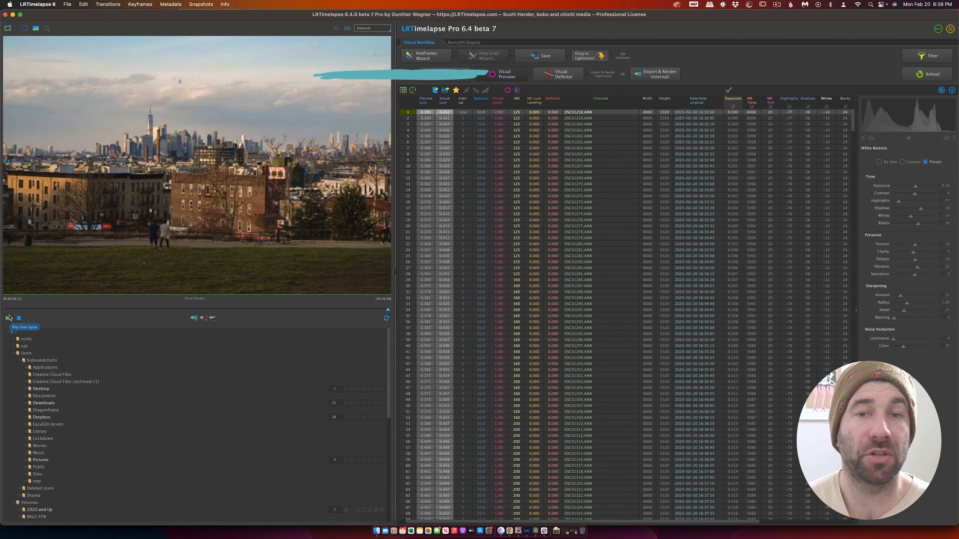
# Apply Visual Deflicker to the sequence with smoothing set to about 36, and regenerate the Visual Previews.
pyautogui.click(559, 74)
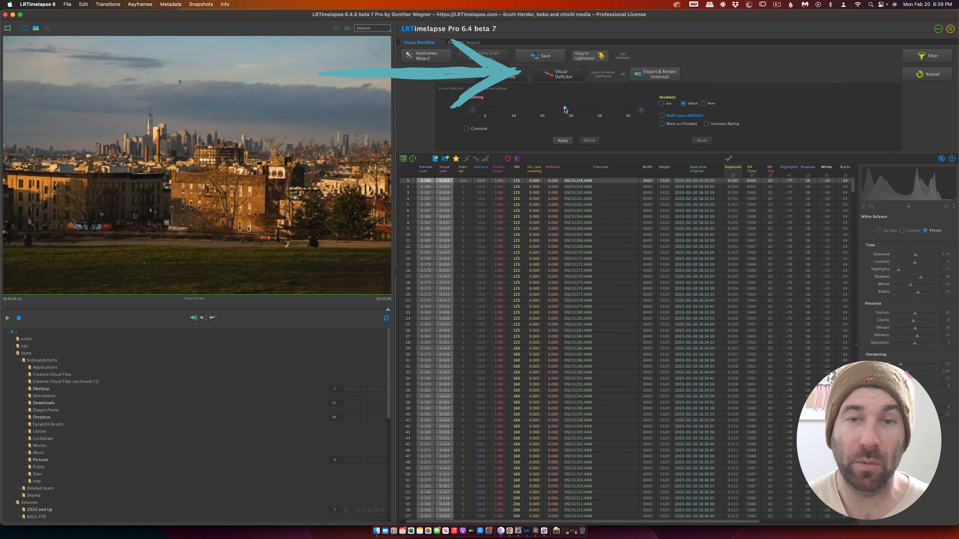
pyautogui.click(344, 204)
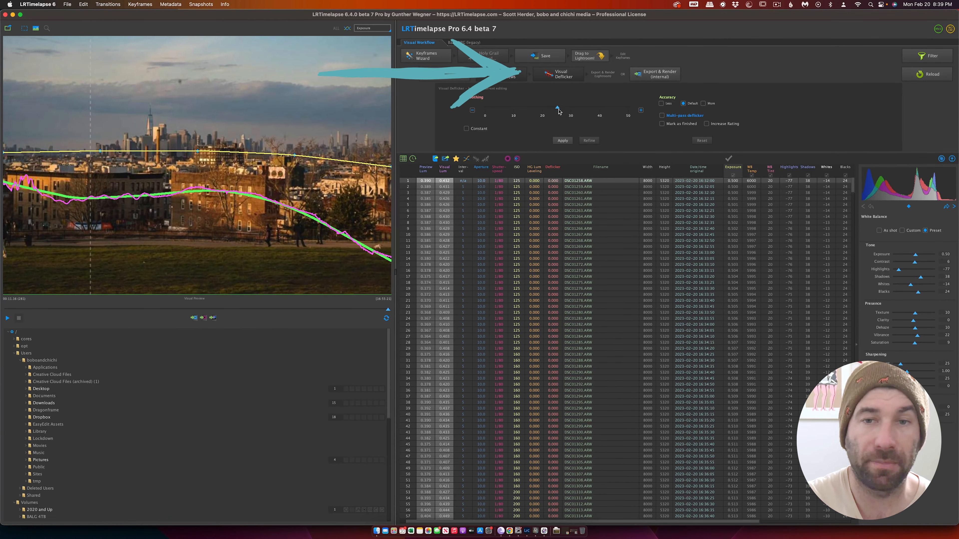
pyautogui.moveTo(570, 111)
pyautogui.mouseDown()
pyautogui.moveTo(636, 110)
pyautogui.moveTo(582, 109)
pyautogui.mouseUp()
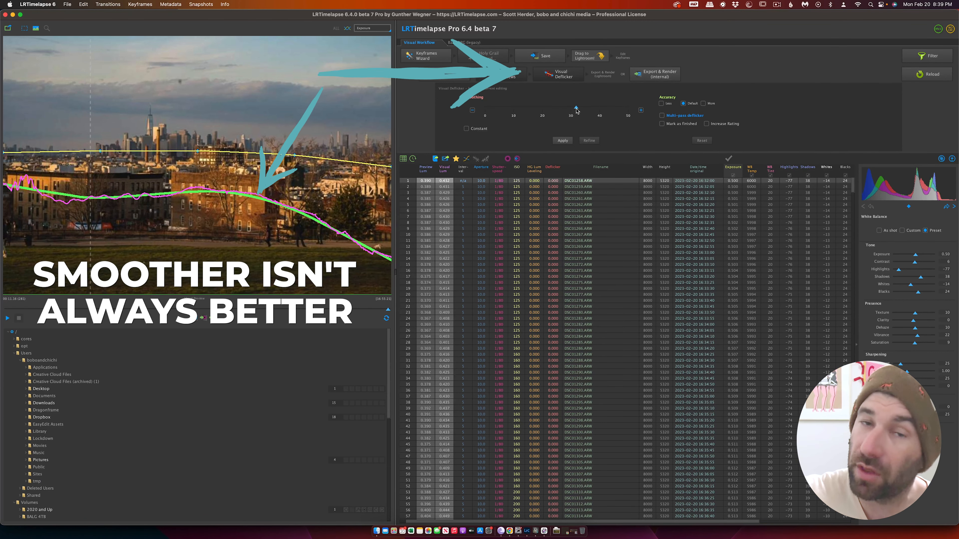
pyautogui.moveTo(549, 112); pyautogui.dragTo(444, 112)
pyautogui.moveTo(581, 113); pyautogui.dragTo(835, 128)
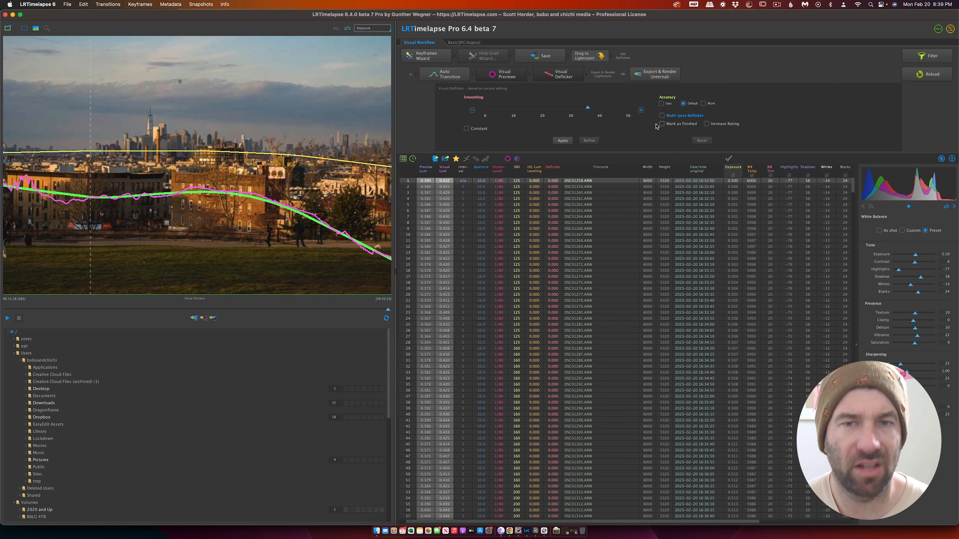
pyautogui.click(568, 143)
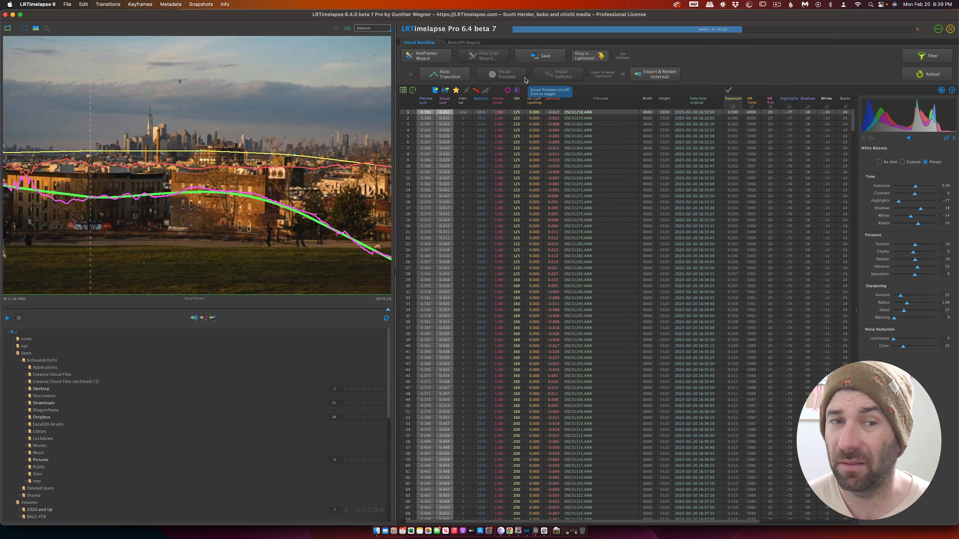
pyautogui.click(525, 80)
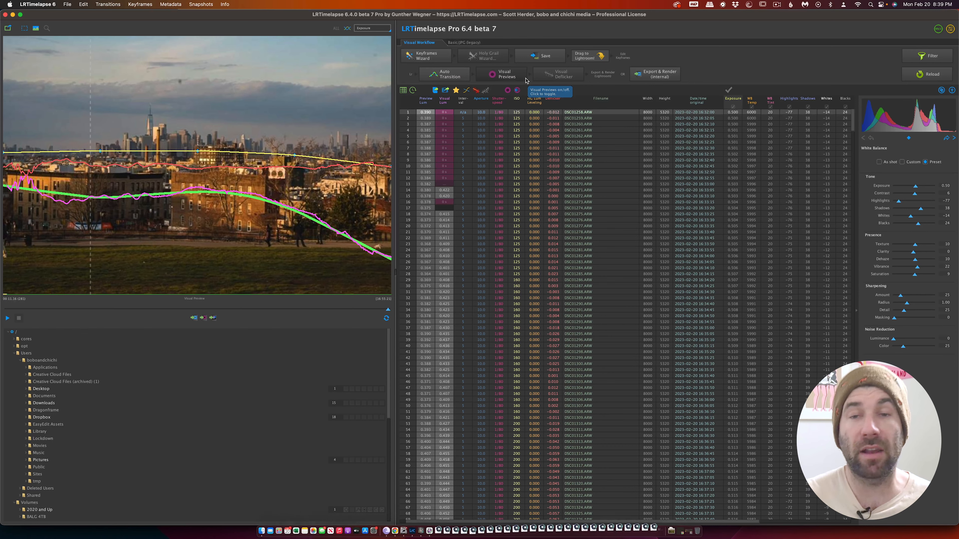
# Switch to Lightroom Classic and clear the keyframe filter so the whole Sunset Park sequence is shown.
pyautogui.click(776, 4)
pyautogui.click(787, 24)
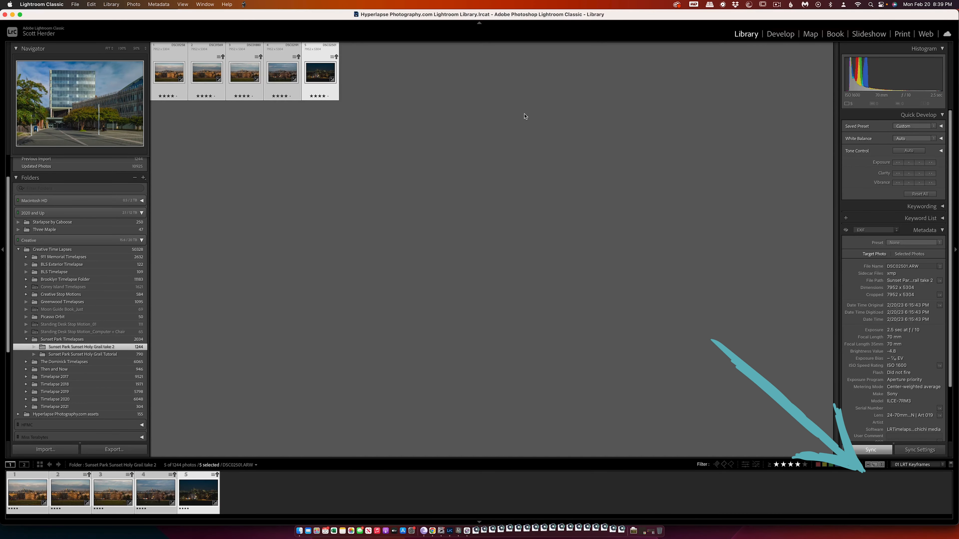
pyautogui.click(523, 116)
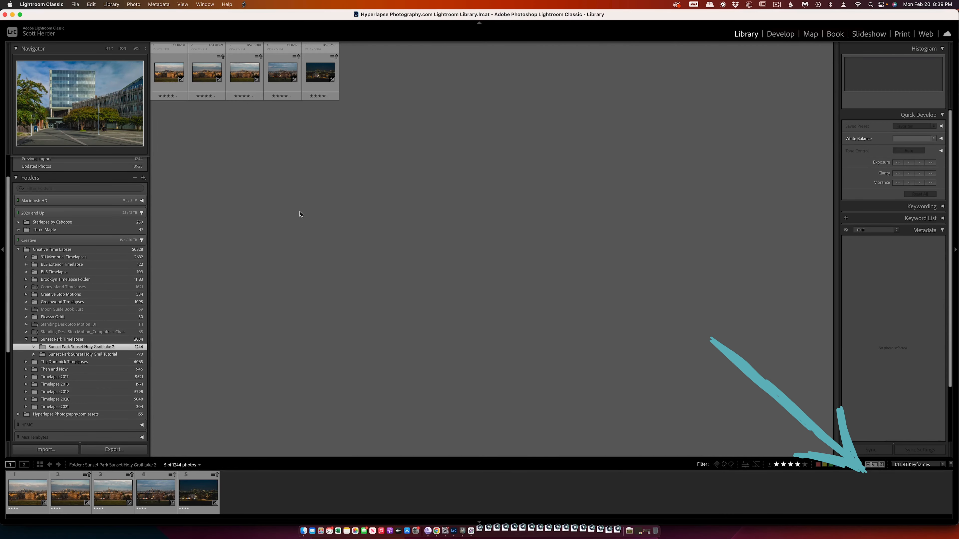
pyautogui.click(797, 465)
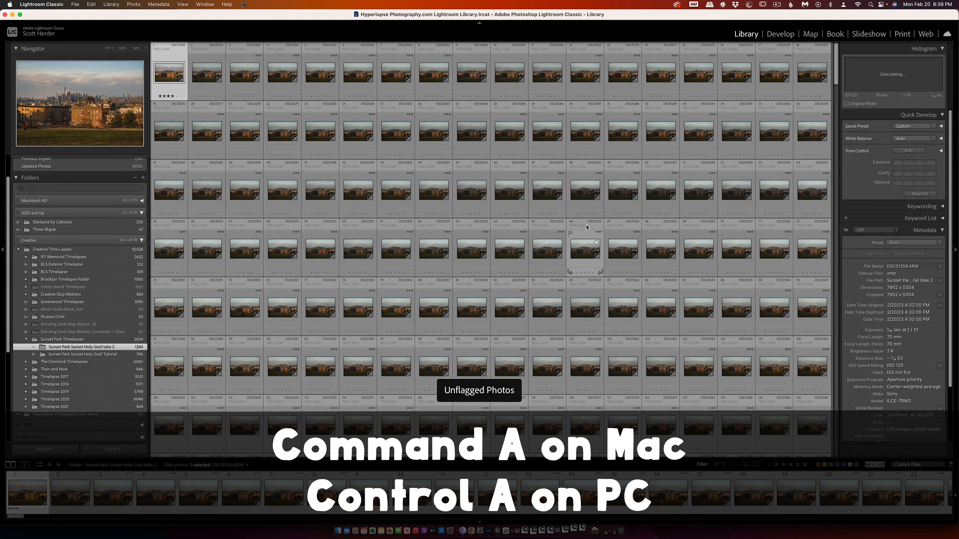
# Select all photos in the folder and read their metadata from the files.
pyautogui.press('super+a')
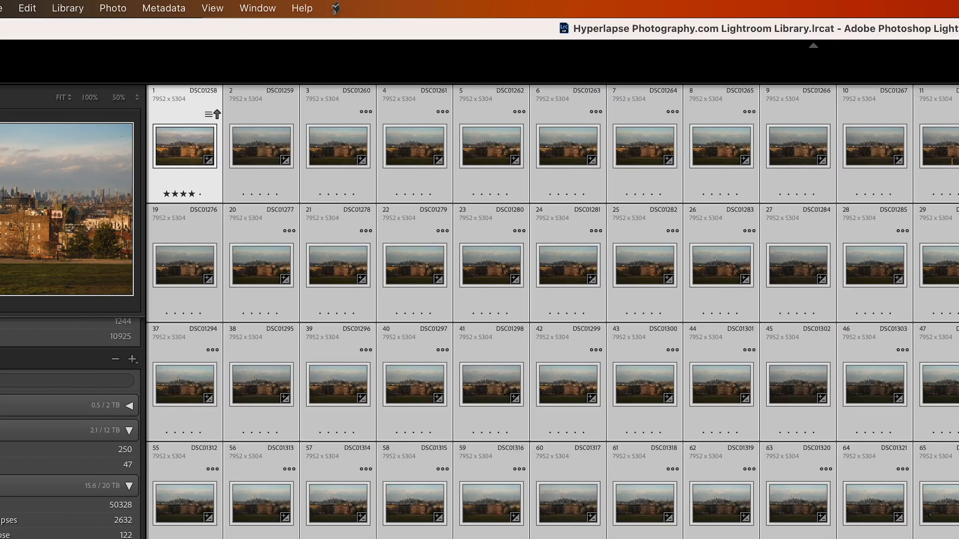
pyautogui.click(163, 8)
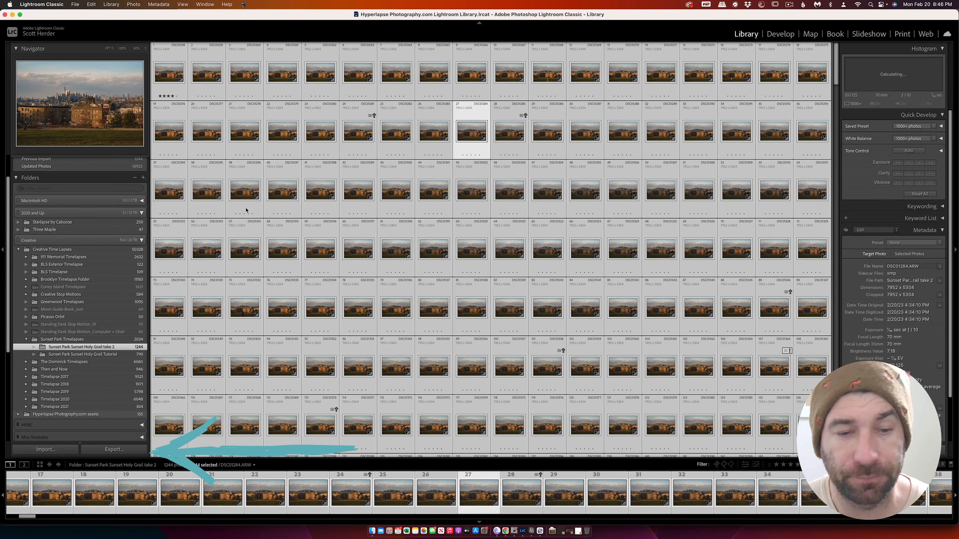
# Export the selected photos as an LRTimelapse intermediary sequence in 16-bit TIFF format.
pyautogui.press('super+shift+e')
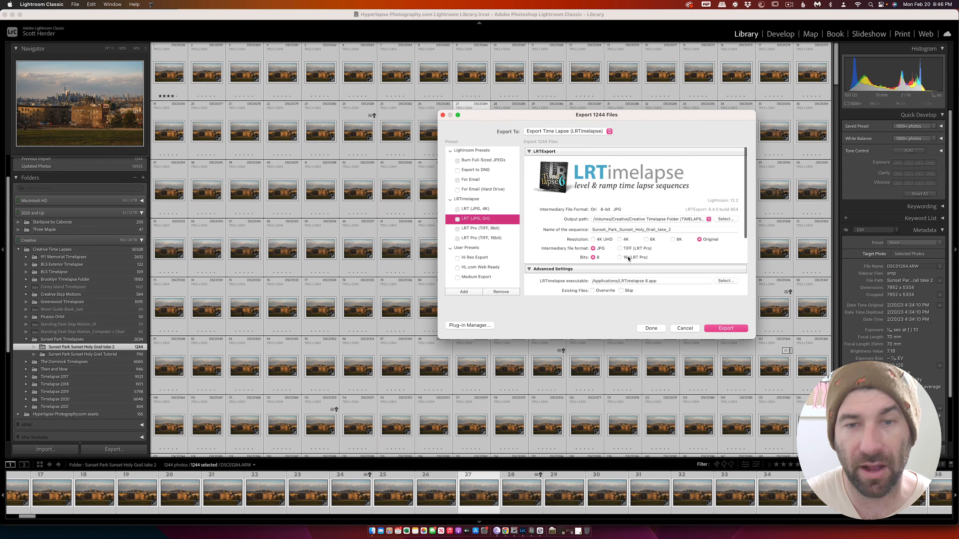
pyautogui.click(630, 249)
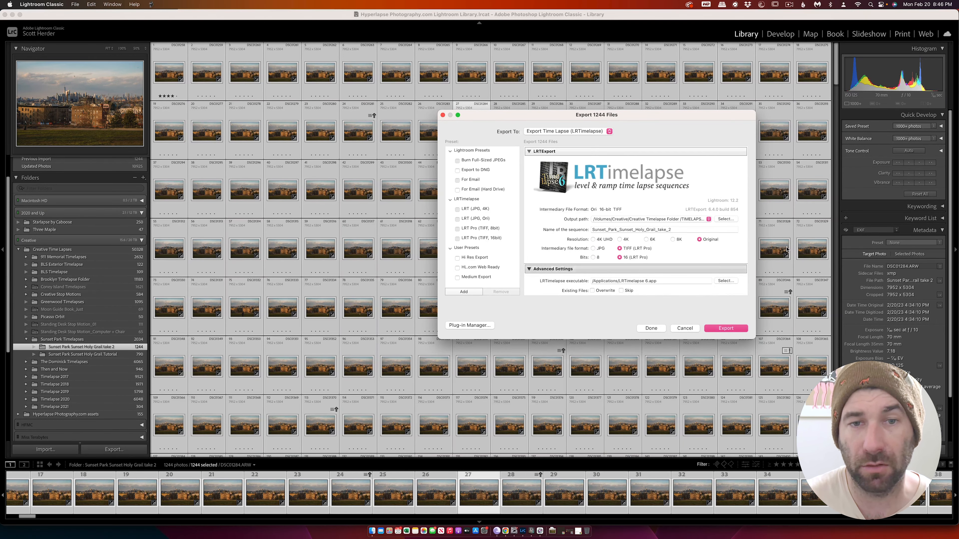
pyautogui.press('Return')
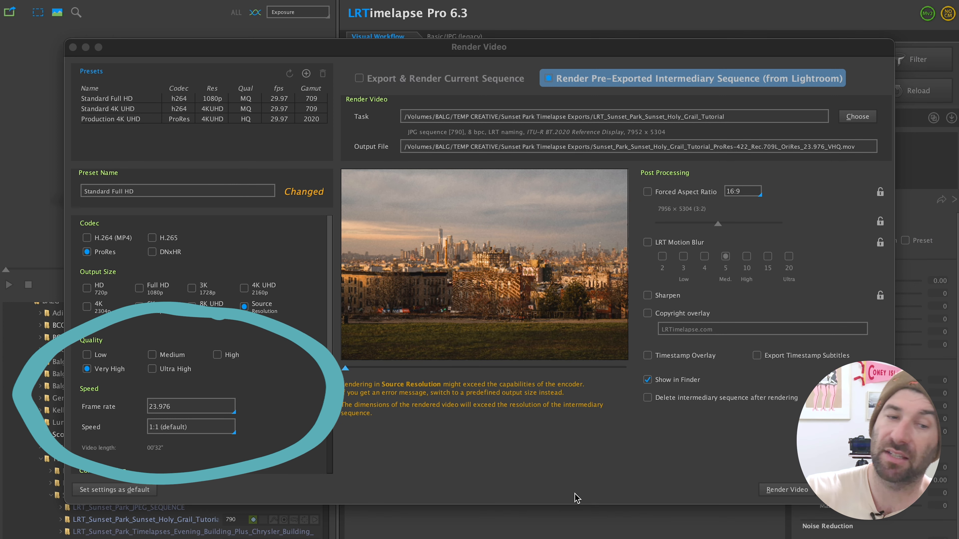
# Try to set the color sampling to 444 in the LRTimelapse video render settings.
pyautogui.scroll(-5, 307, 450)
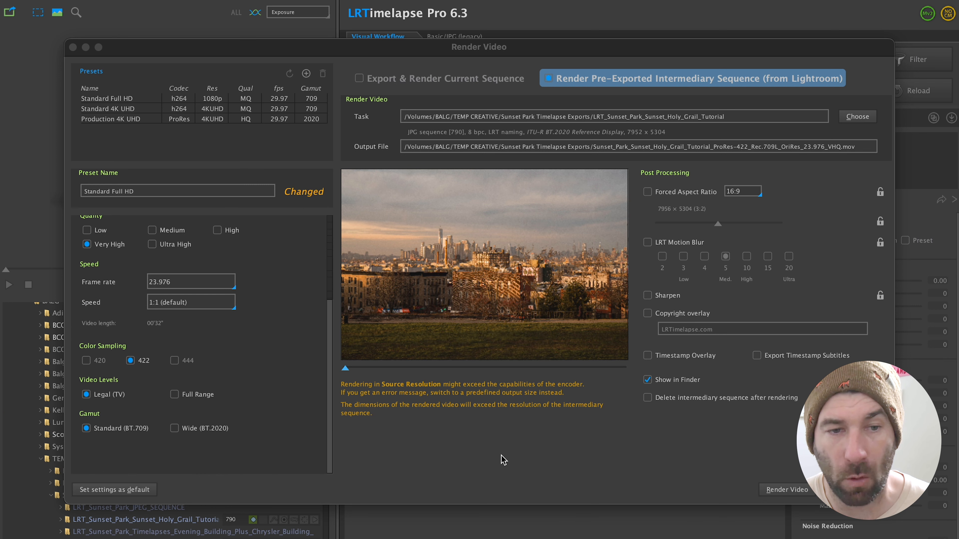
pyautogui.click(172, 359)
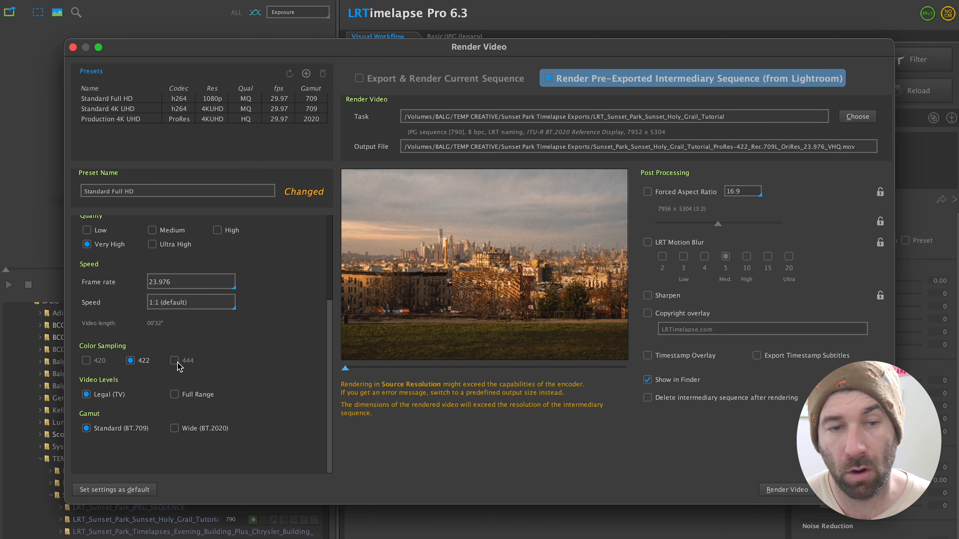